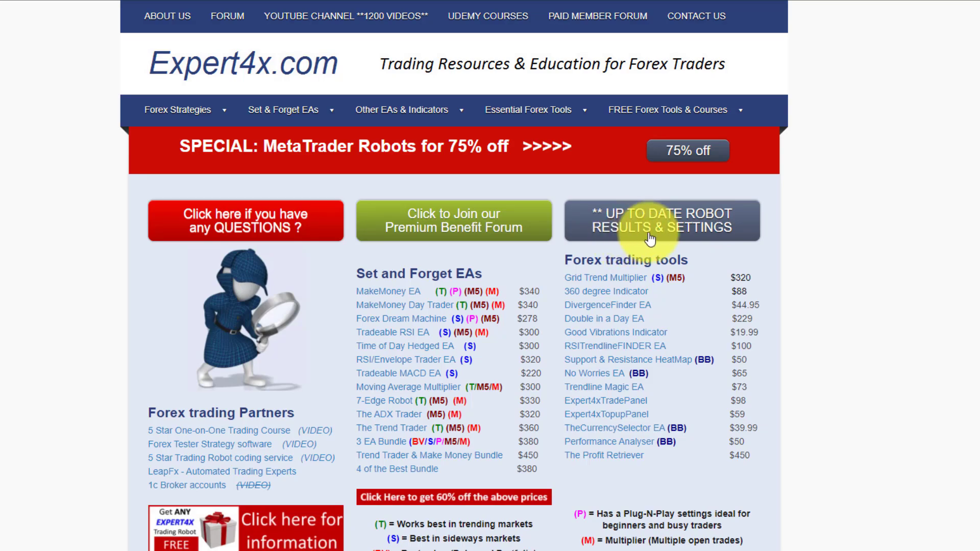
- Open the up-to-date robot results and settings page and look over its list of EAs
click(694, 231)
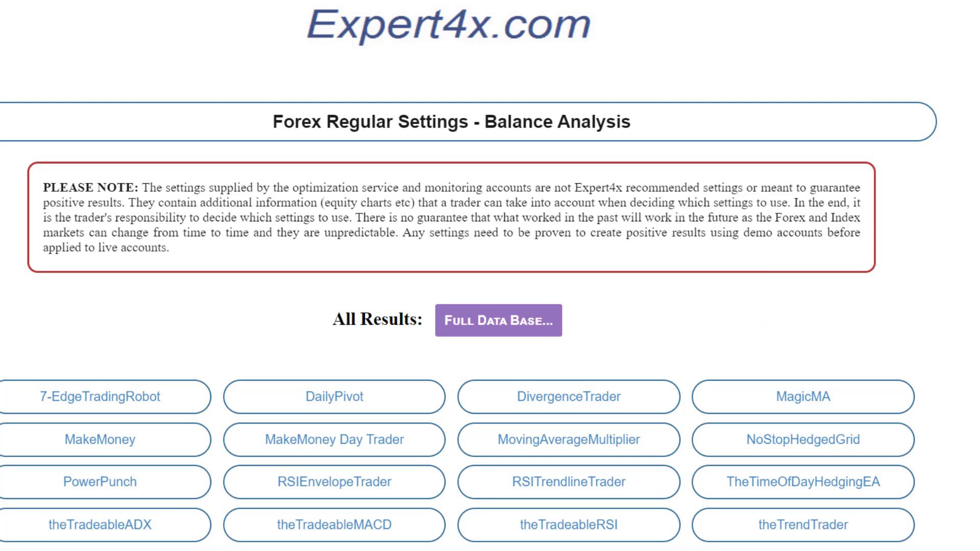
scroll(490, 275, down, 1)
scroll(490, 276, up, 1)
scroll(490, 275, down, 1)
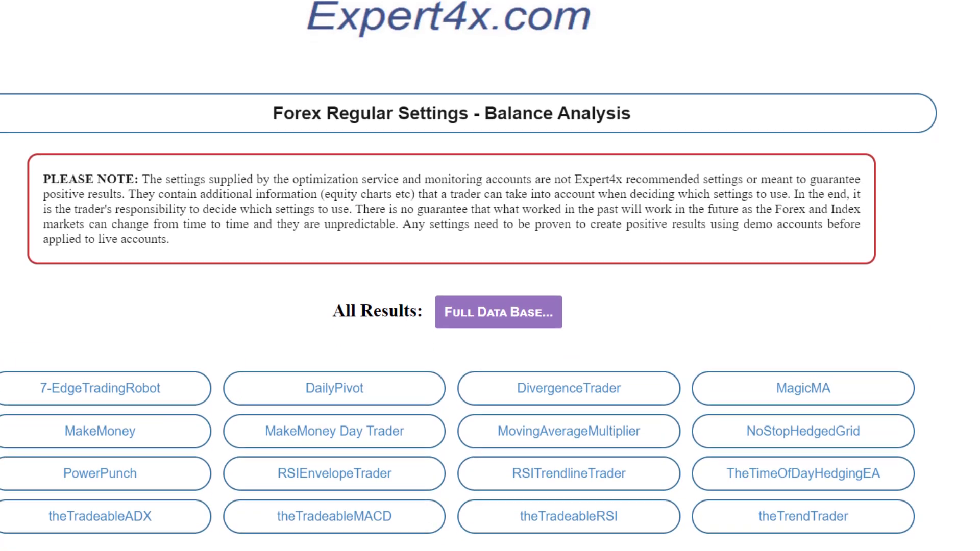
scroll(490, 275, down, 1)
scroll(846, 437, up, 1)
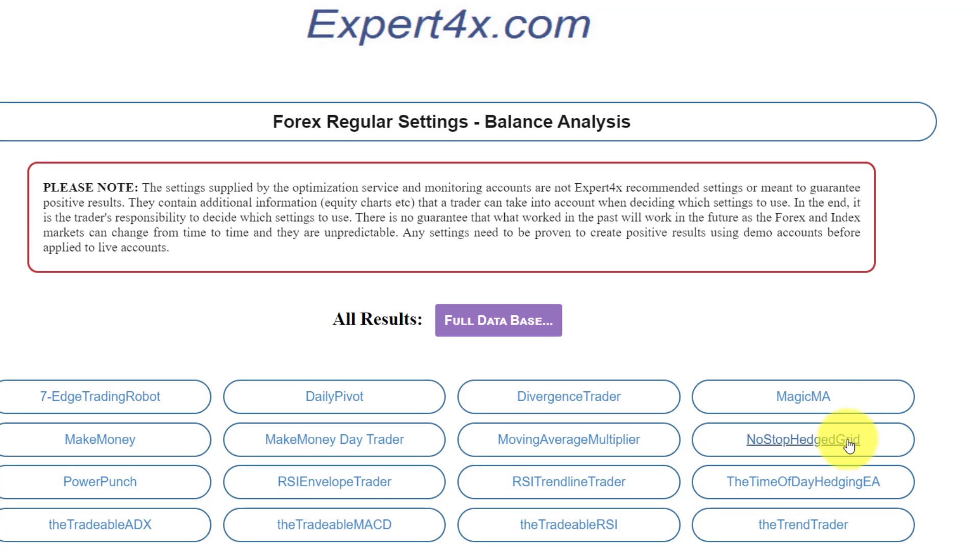
- Open theTrendTrader's Continuous Trading (H1 Same as Trigger) analysis
click(810, 529)
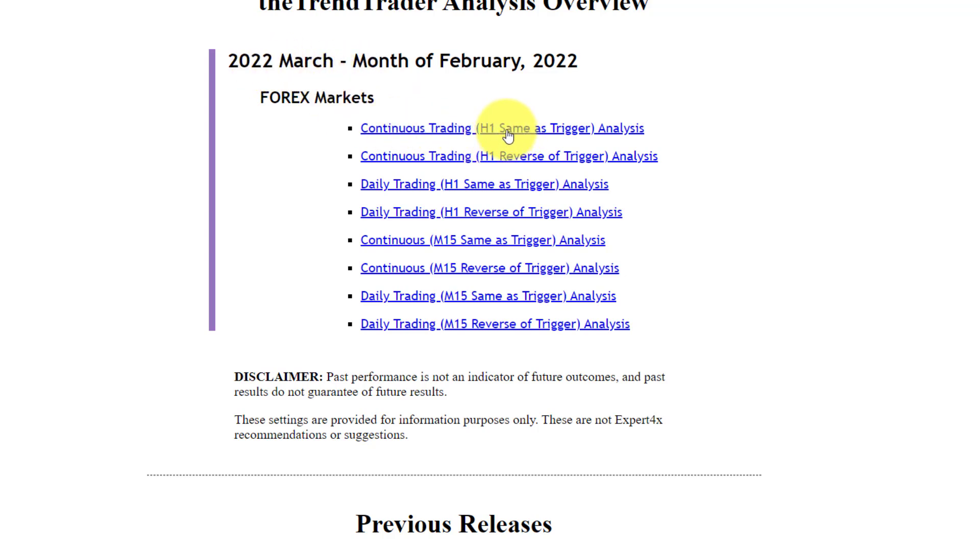
click(433, 127)
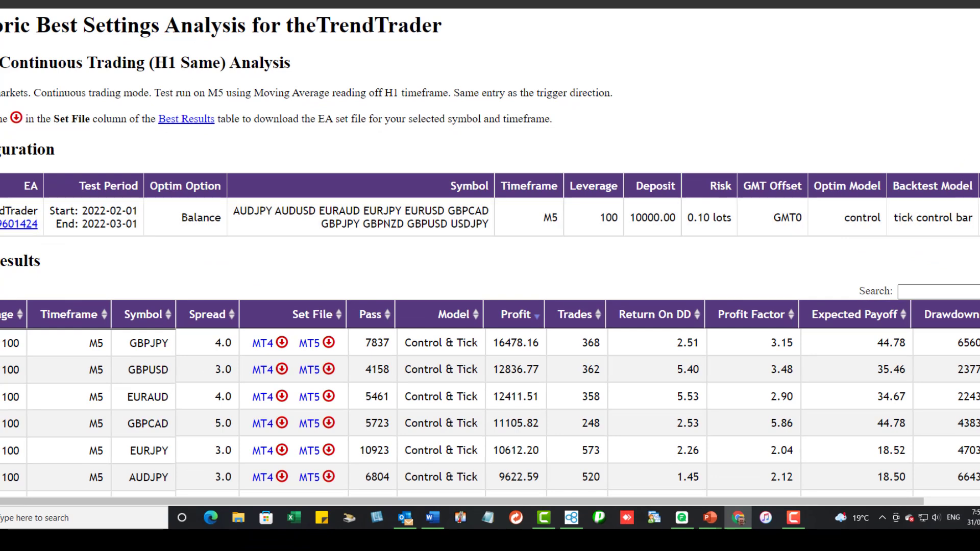
scroll(263, 193, down, 3)
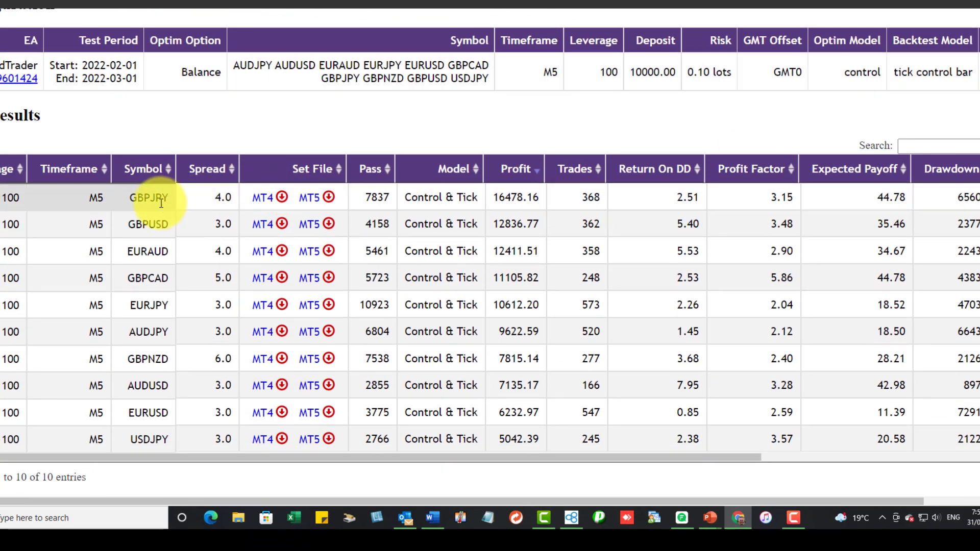
- Sort the best results table by profit, highest first, and scroll down to review the EA input settings
click(515, 174)
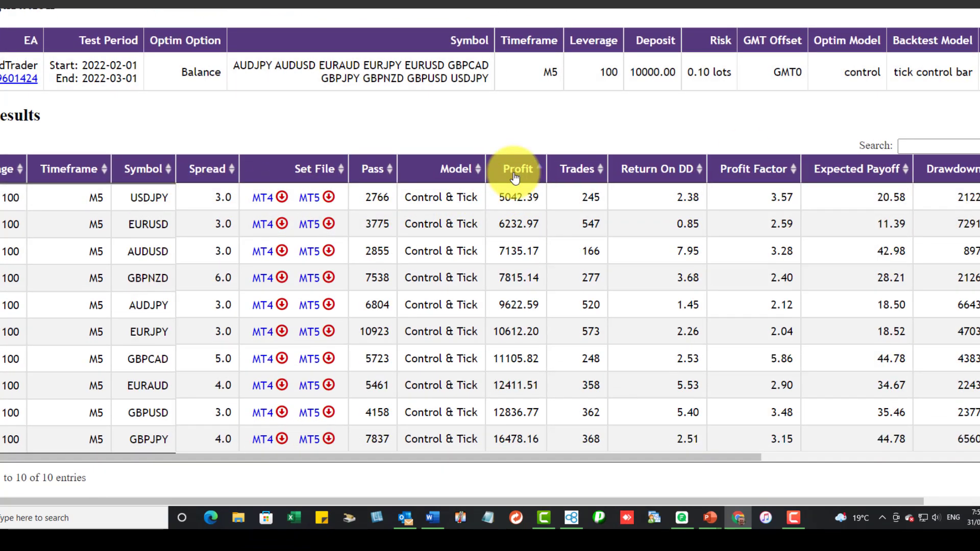
click(514, 176)
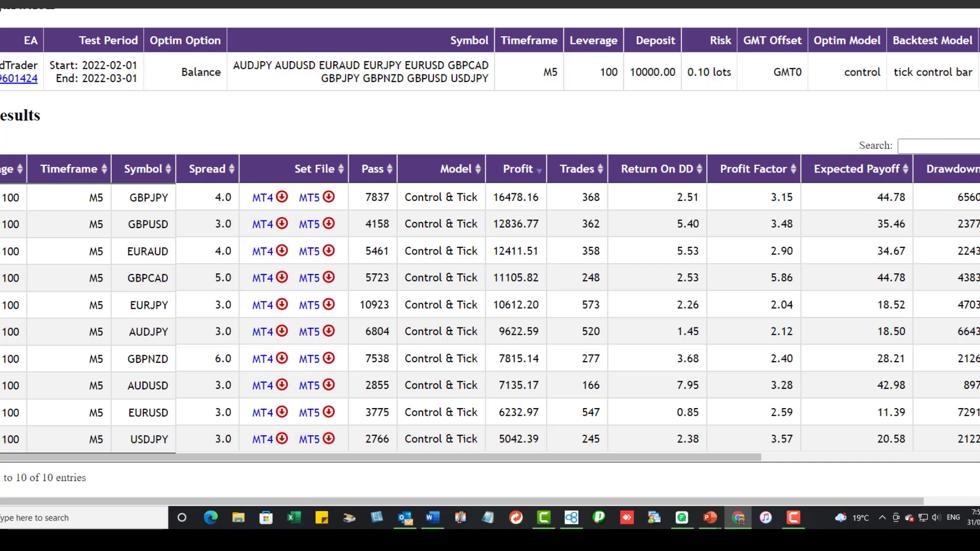
scroll(490, 255, down, 12)
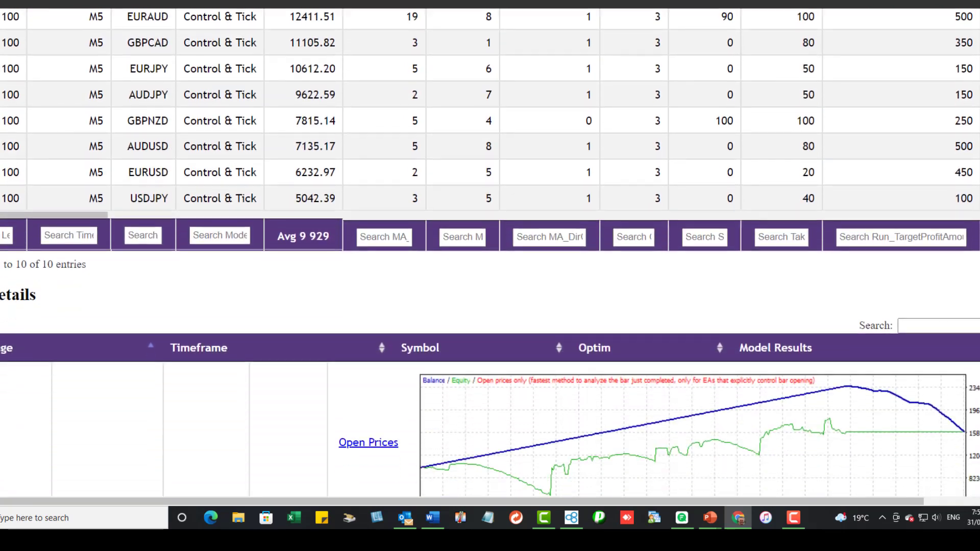
scroll(490, 255, down, 10)
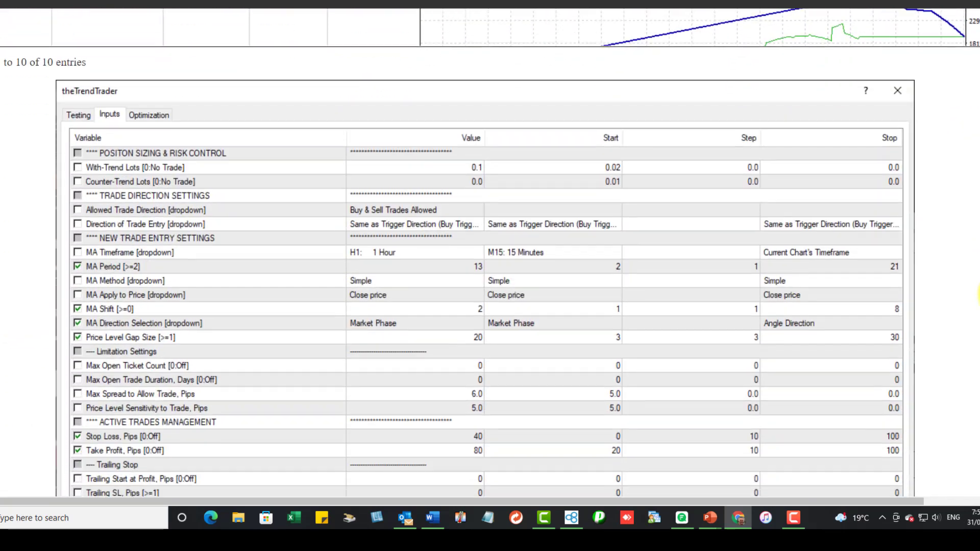
scroll(490, 255, down, 2)
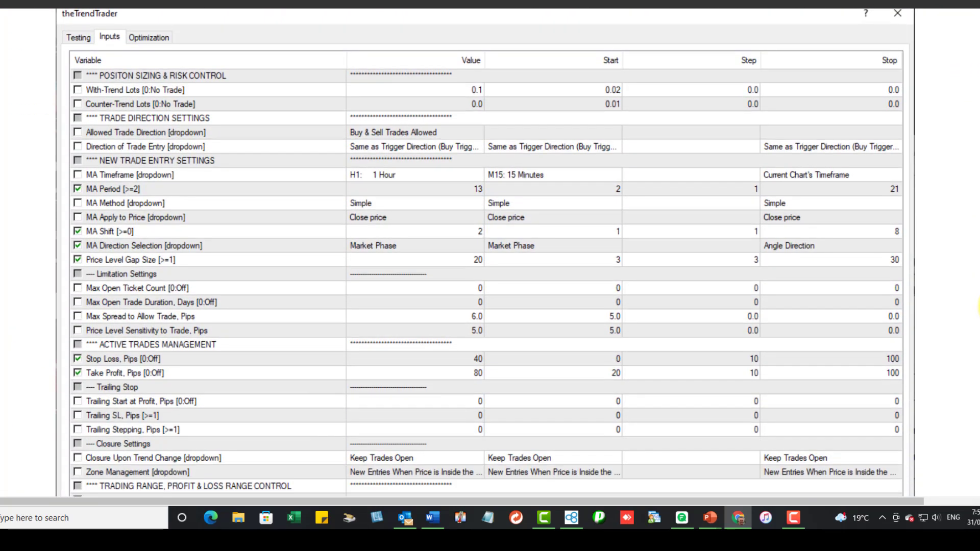
scroll(977, 306, up, 1)
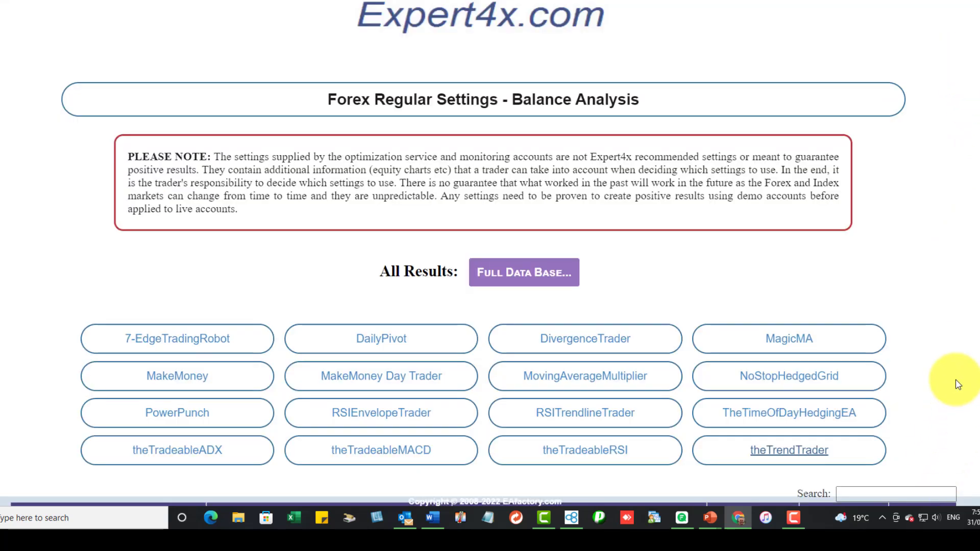
- Open theTradeableADX Multi Entry Analysis from the yearly results table
scroll(55, 313, down, 5)
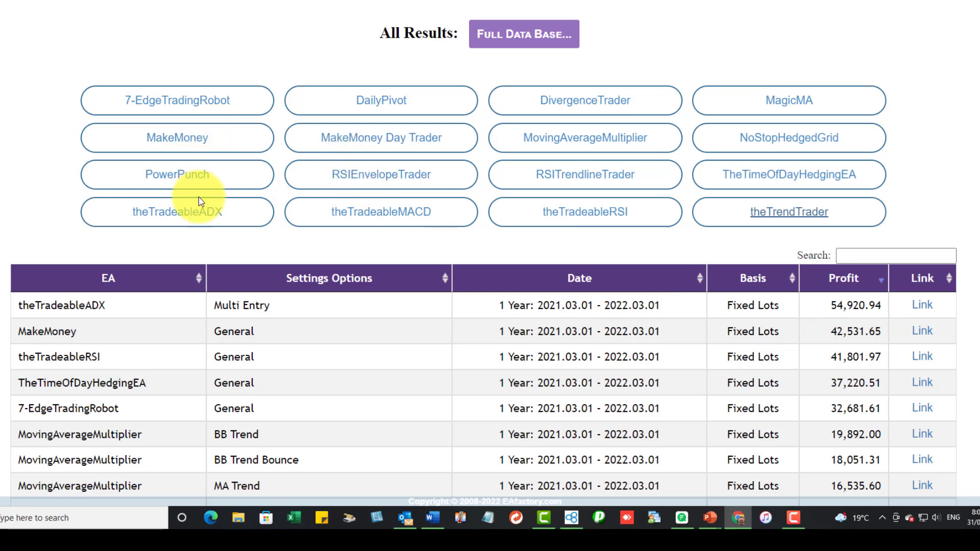
click(178, 216)
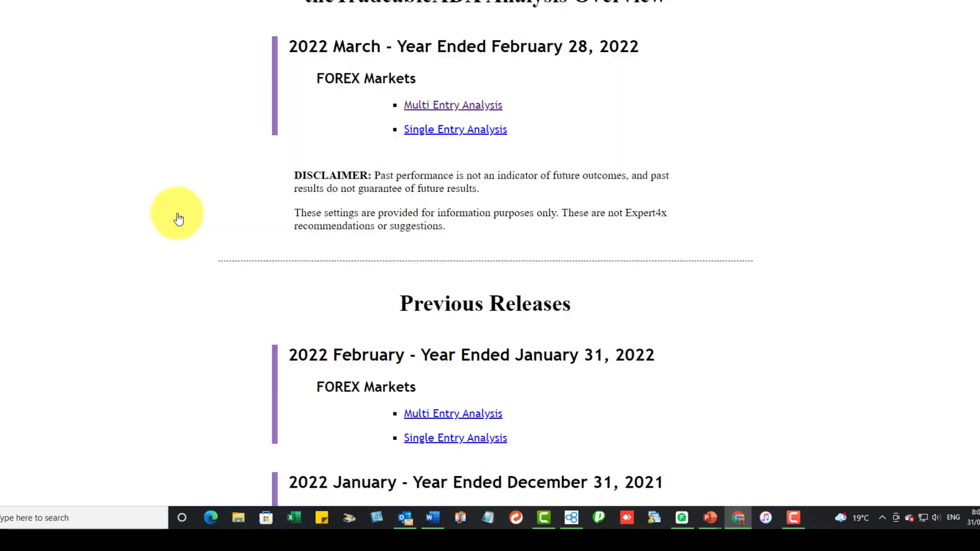
click(443, 102)
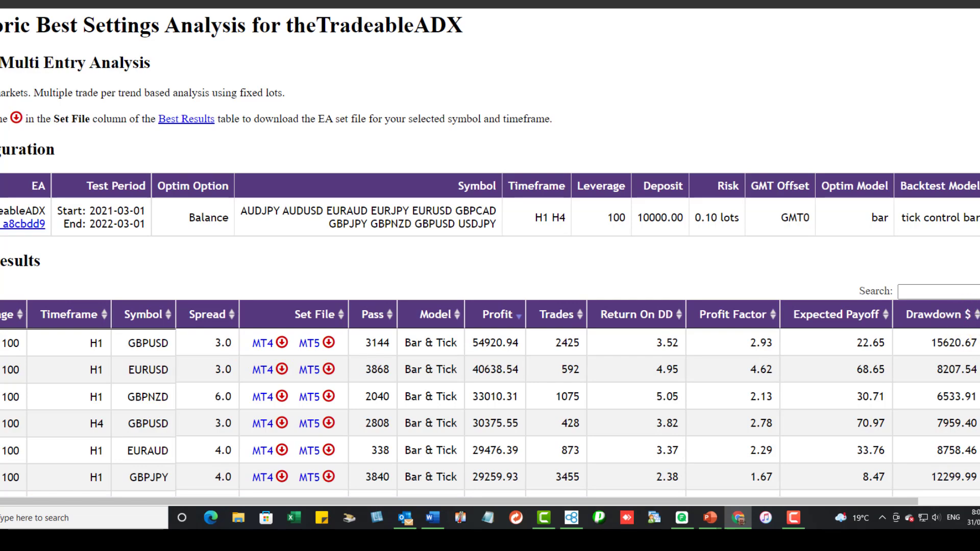
- Examine theTradeableADX best results and the checked optimization inputs in its settings
scroll(490, 256, down, 10)
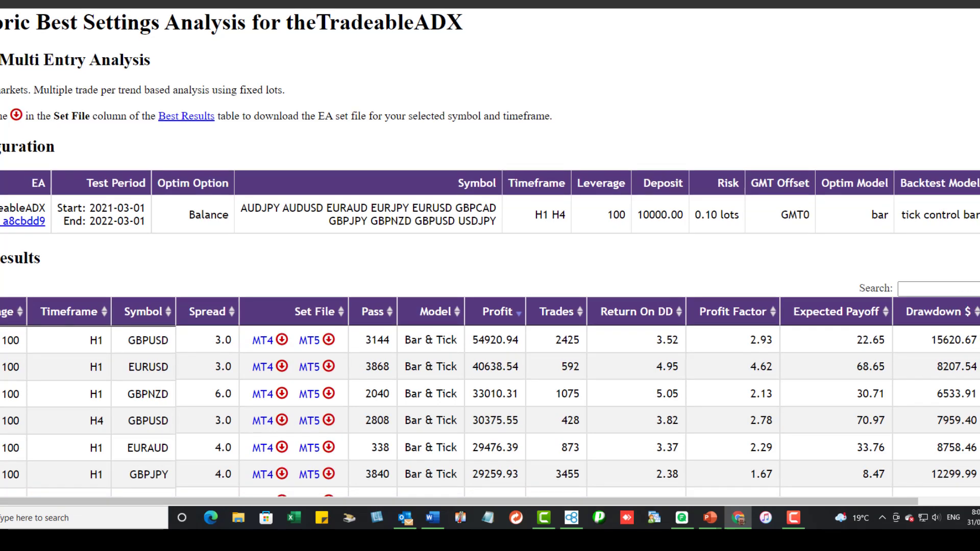
scroll(490, 256, down, 15)
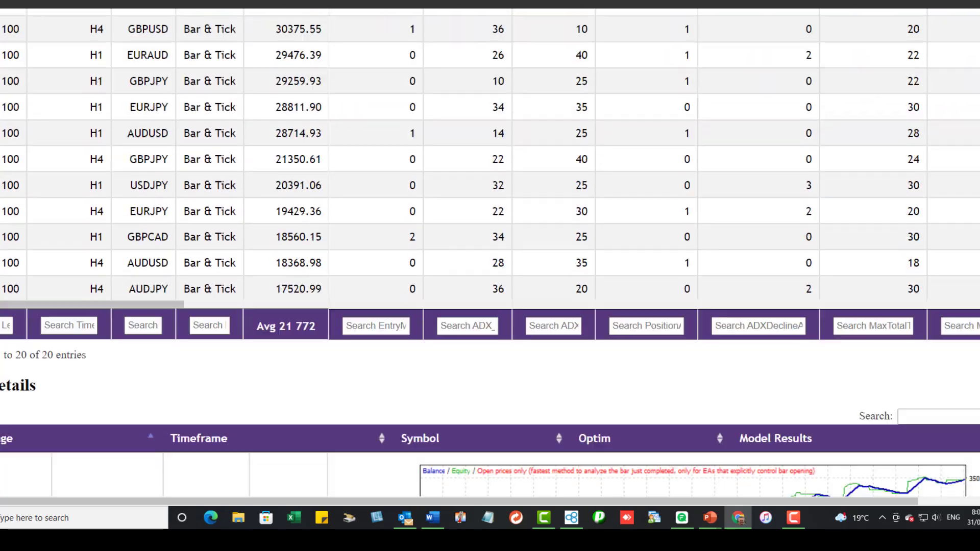
scroll(490, 255, down, 4)
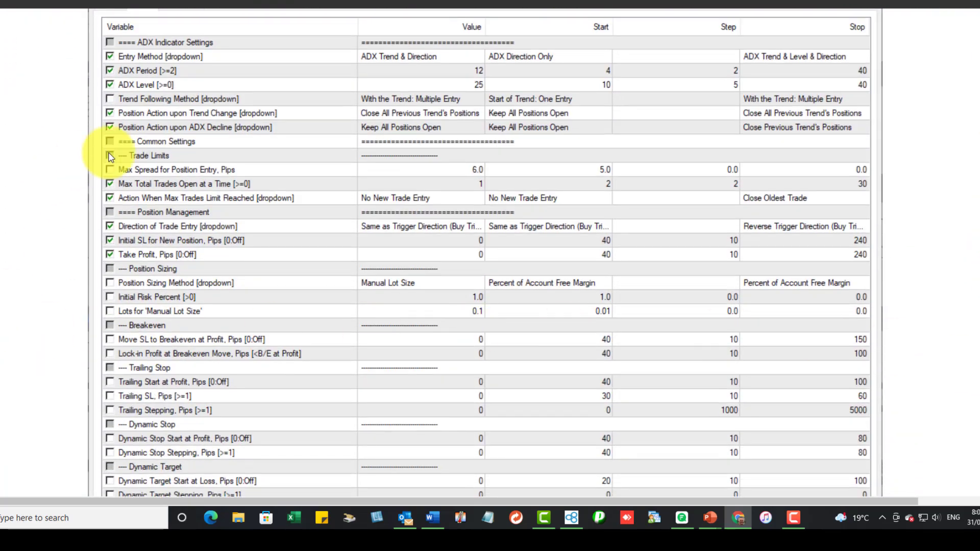
scroll(484, 255, down, 1)
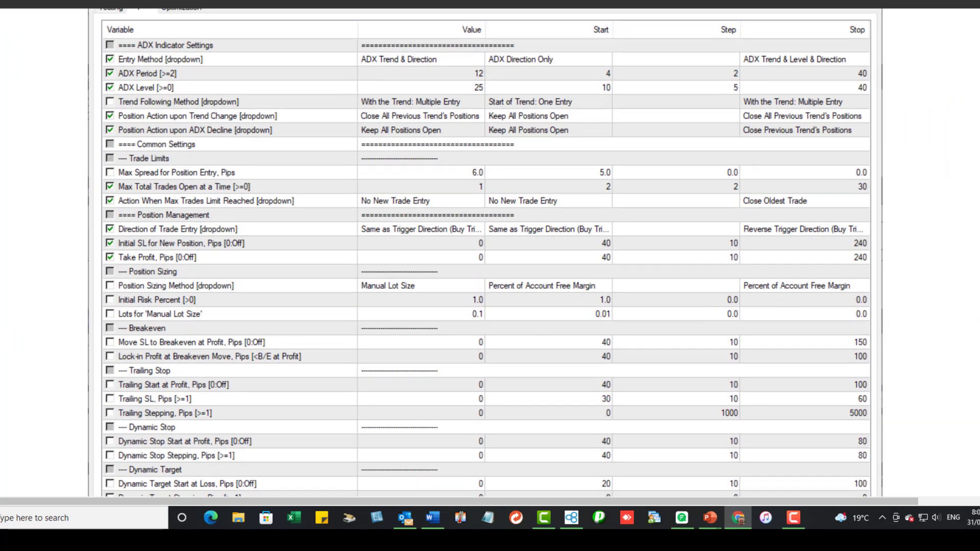
scroll(485, 255, up, 3)
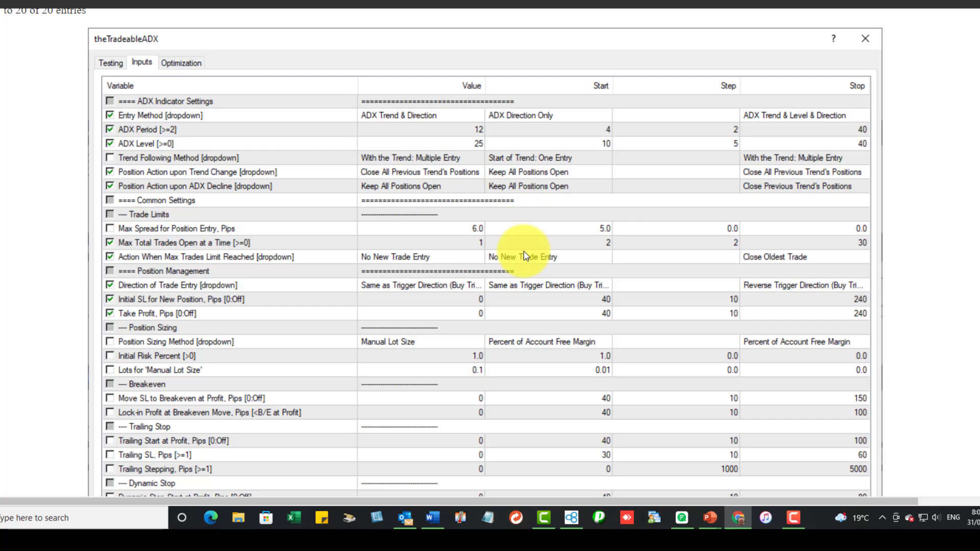
click(109, 142)
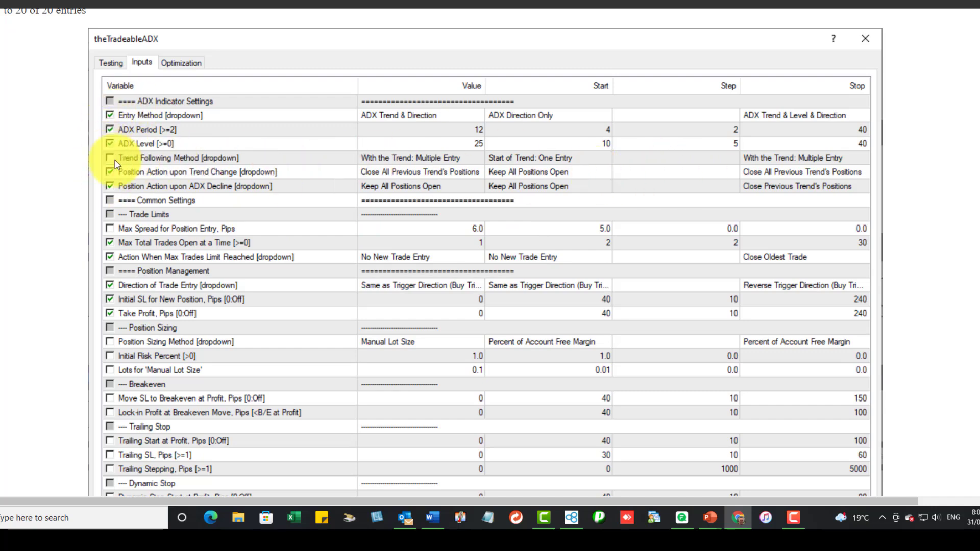
click(109, 242)
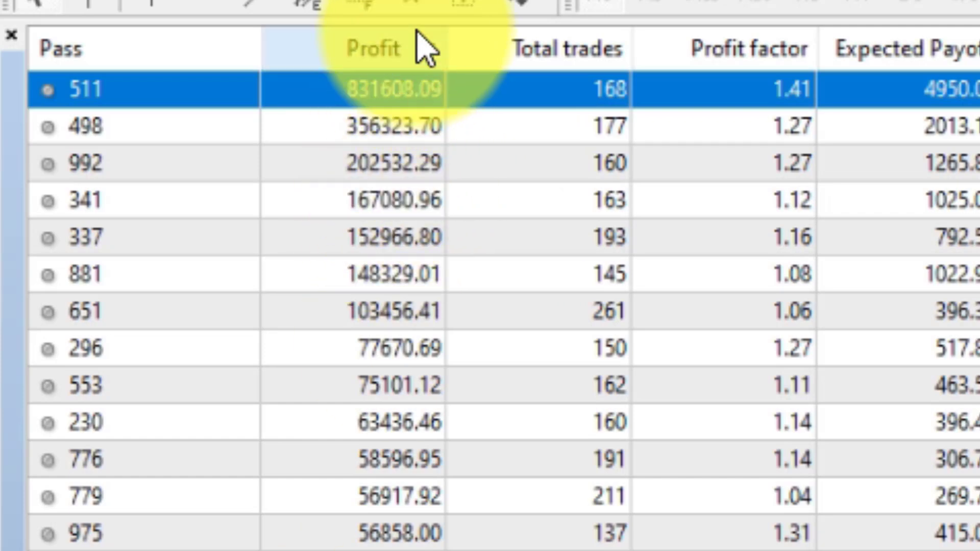
- Select an optimization pass and review the expert's input settings, closing them without changes
click(313, 123)
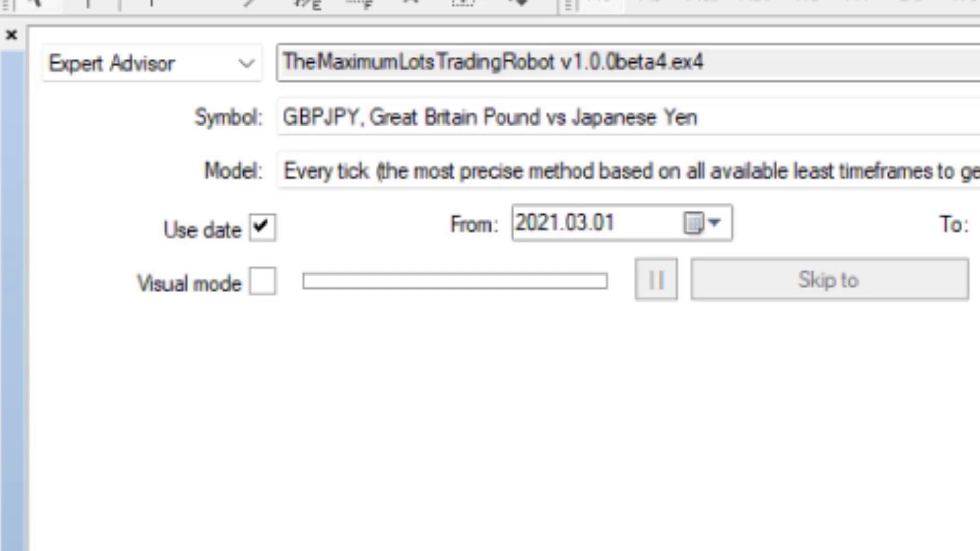
click(977, 74)
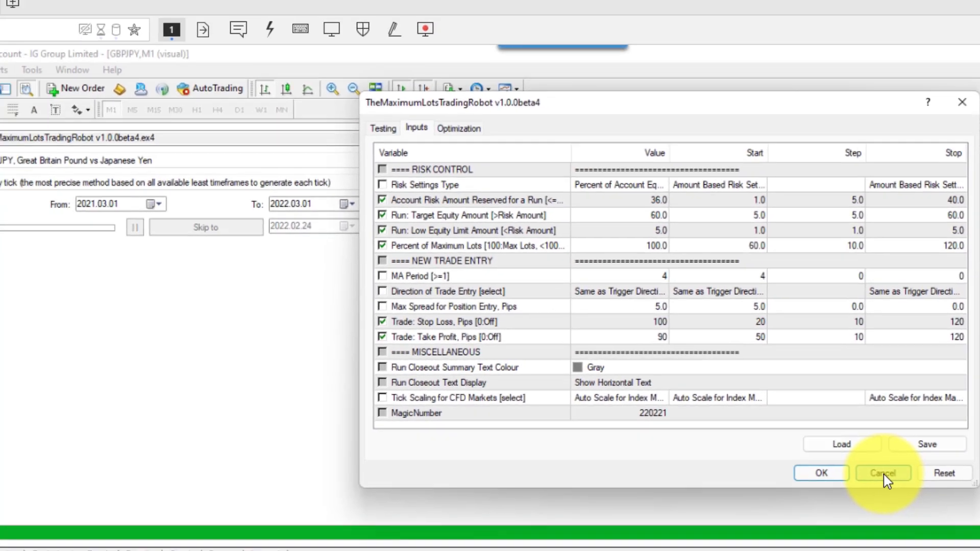
click(882, 473)
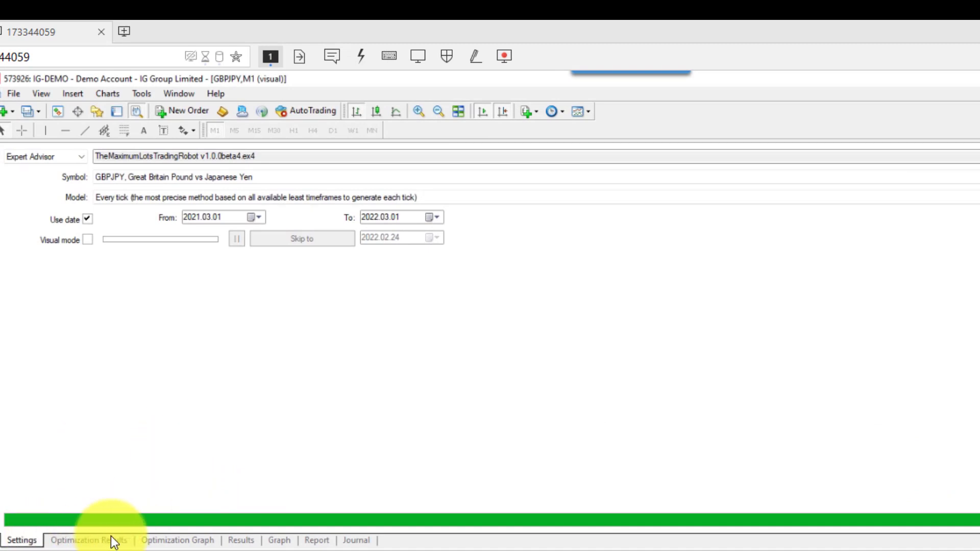
- Open the optimization graph and switch the 2D surface view off and back on
click(178, 542)
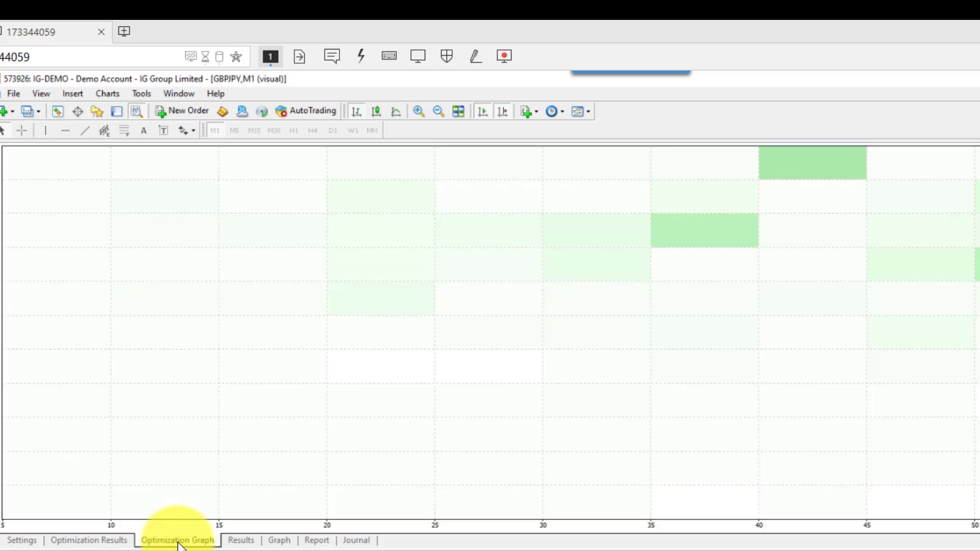
right_click(185, 465)
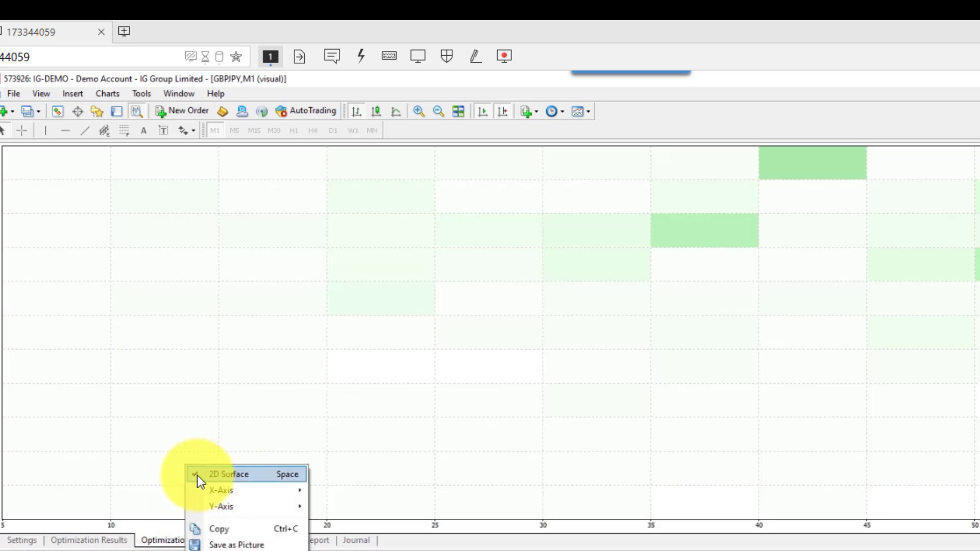
click(235, 473)
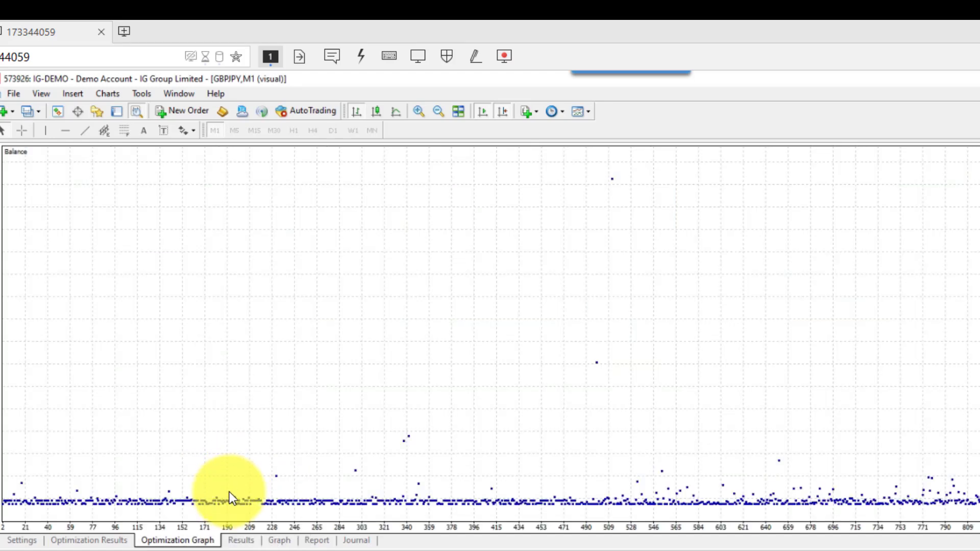
right_click(232, 513)
click(270, 522)
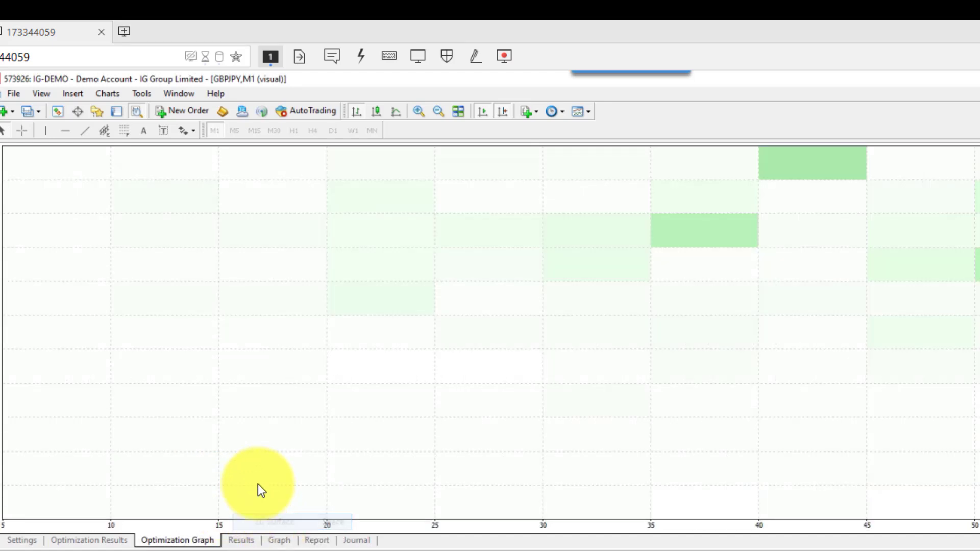
- Examine the optimization graph's X-axis and Y-axis parameter options without changing them
right_click(251, 457)
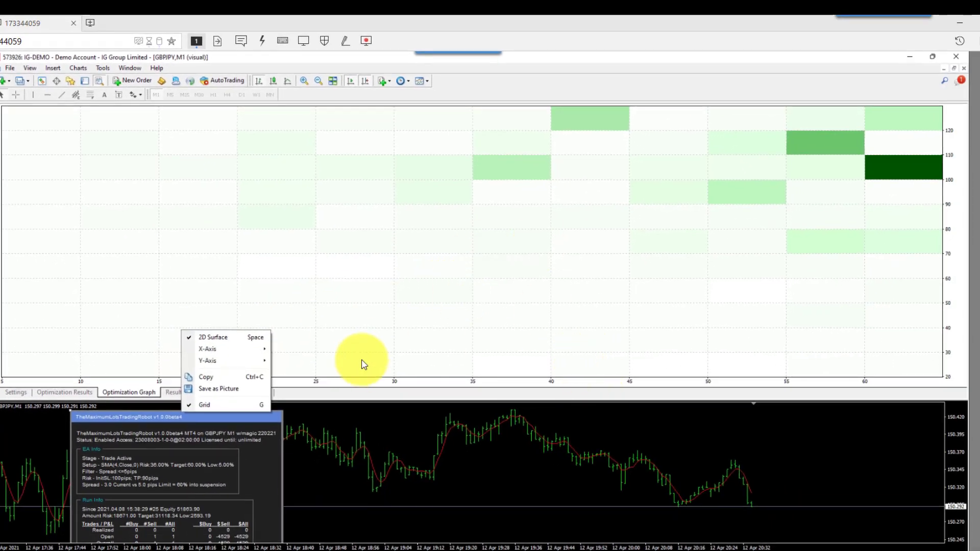
click(415, 393)
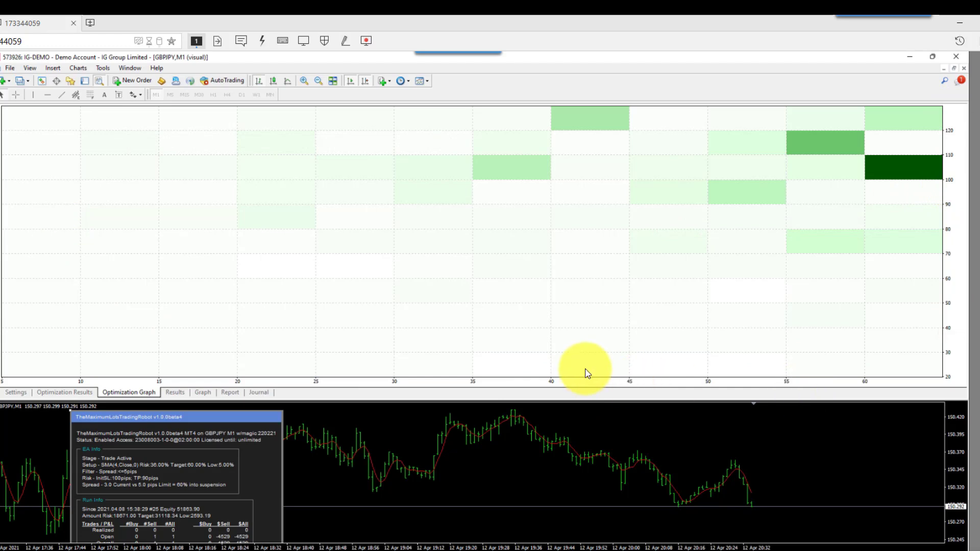
right_click(953, 193)
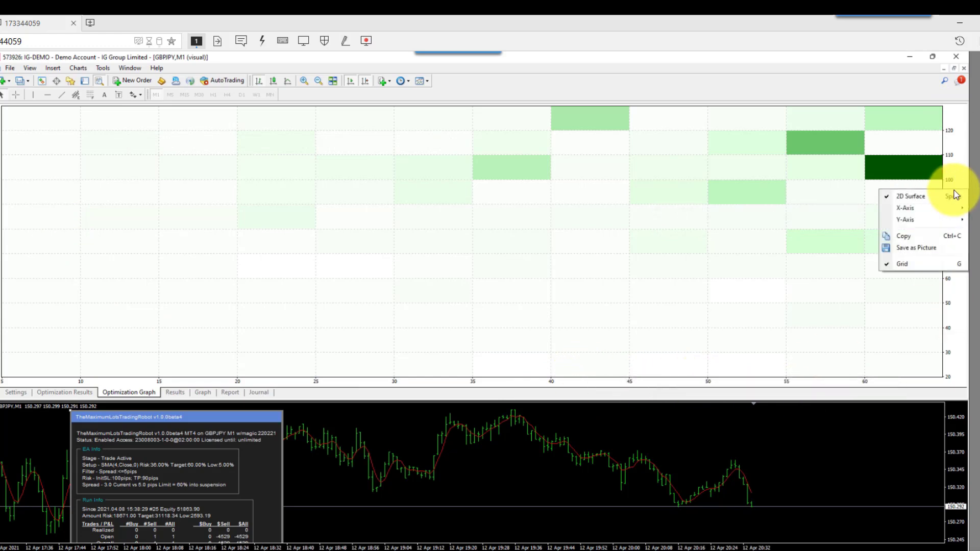
mouse_move(948, 213)
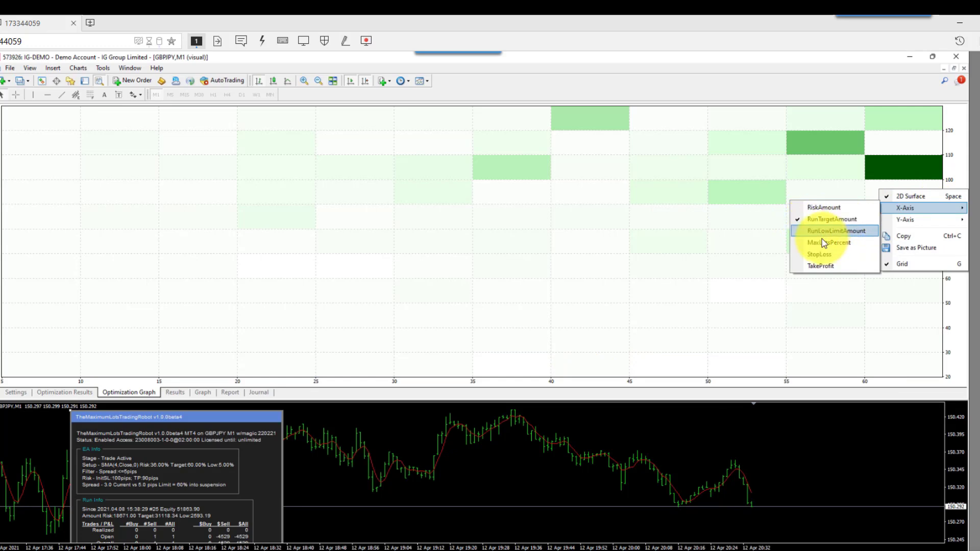
right_click(792, 380)
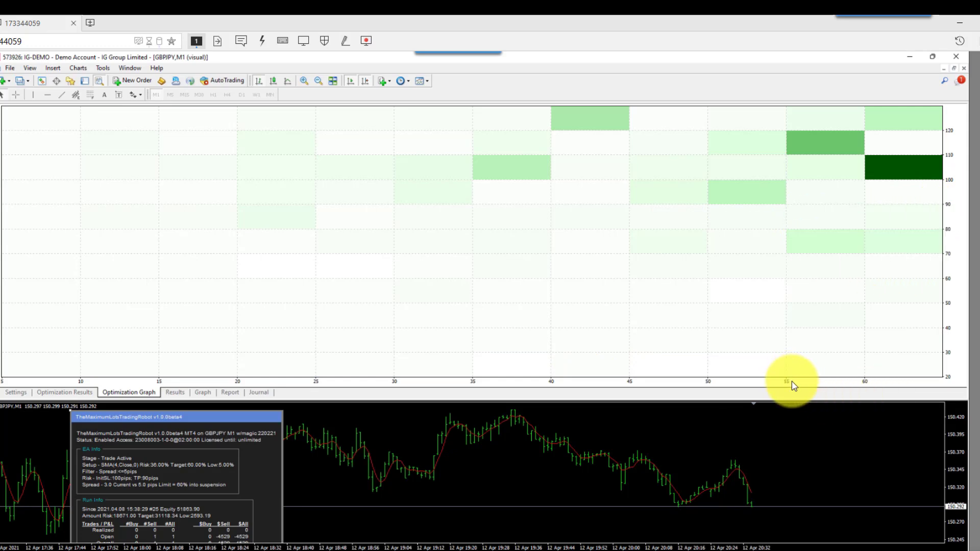
right_click(792, 381)
mouse_move(813, 411)
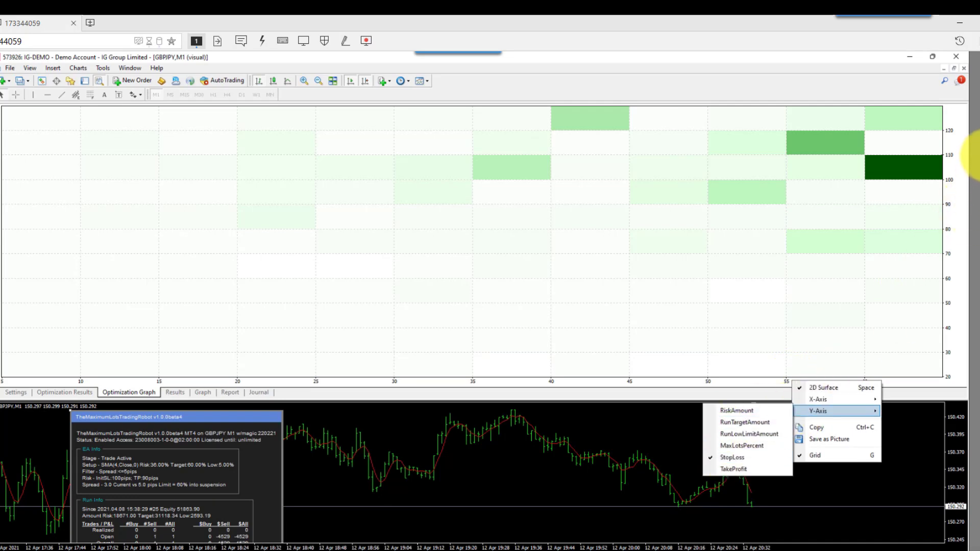
click(959, 239)
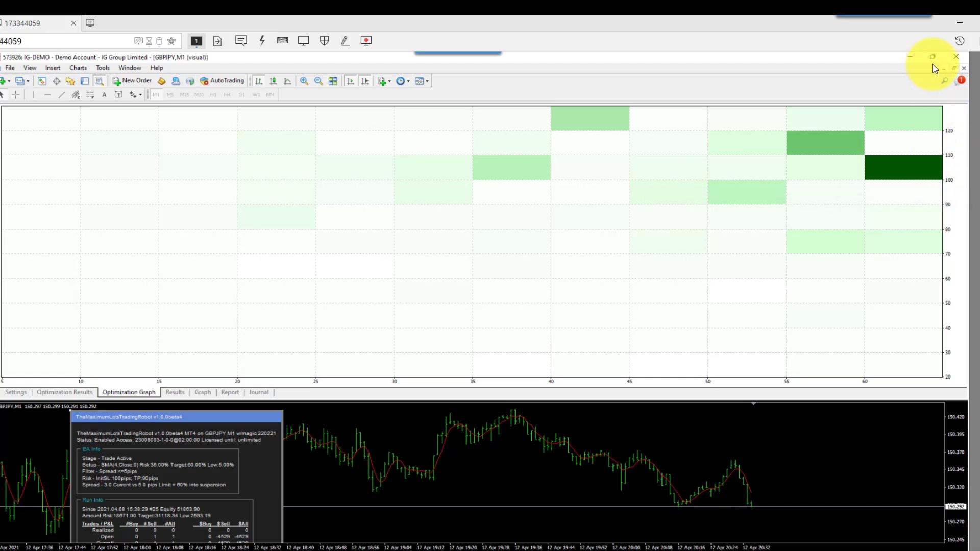
- Plot StopLoss on the X-axis and TakeProfit on the Y-axis of the optimization graph
mouse_move(637, 274)
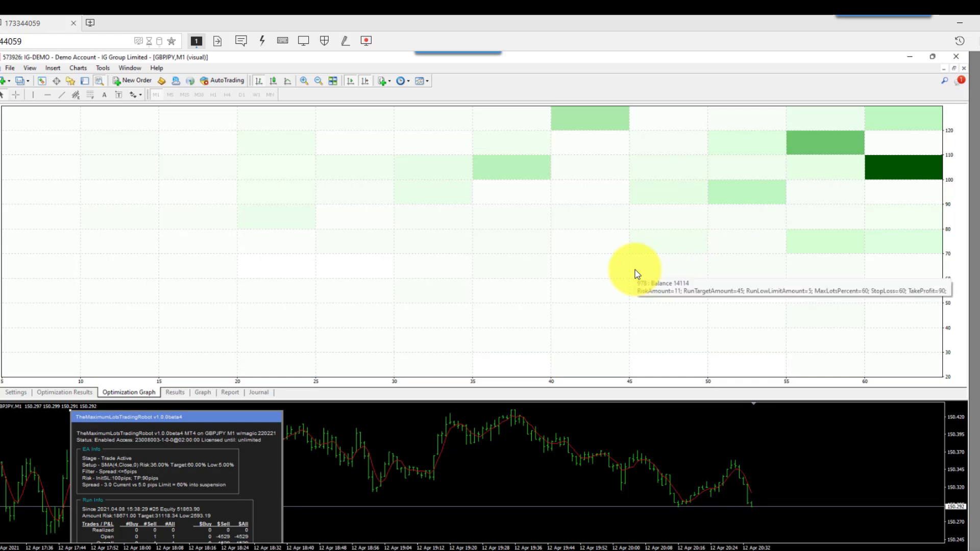
right_click(957, 225)
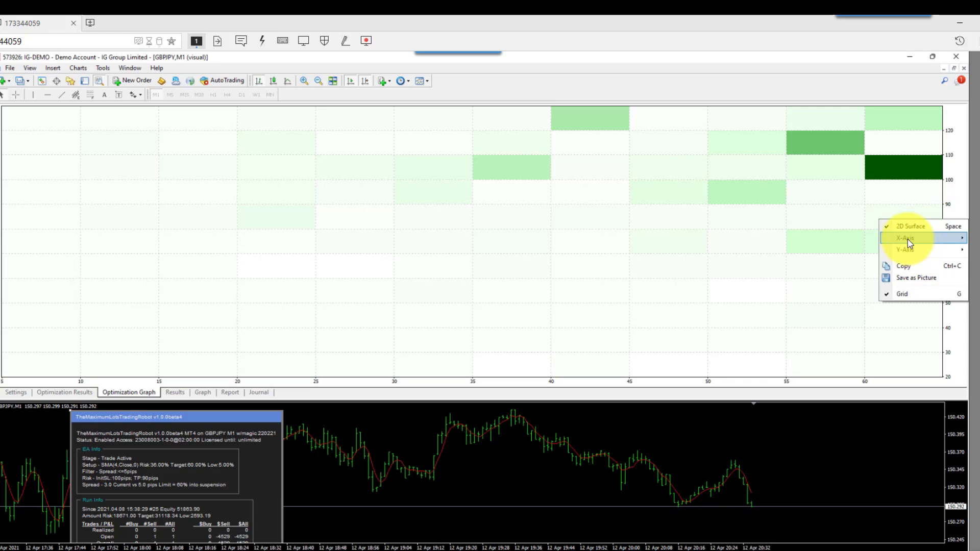
mouse_move(907, 239)
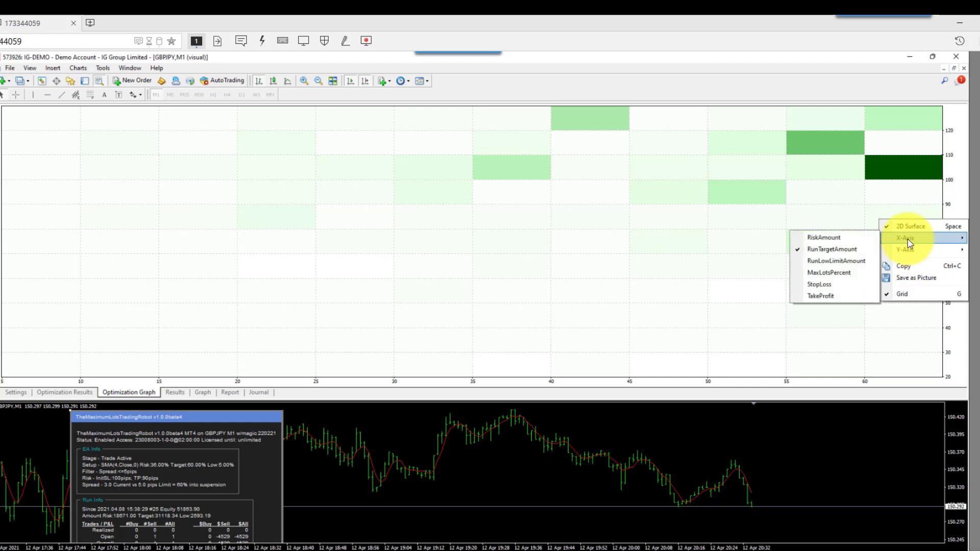
click(812, 288)
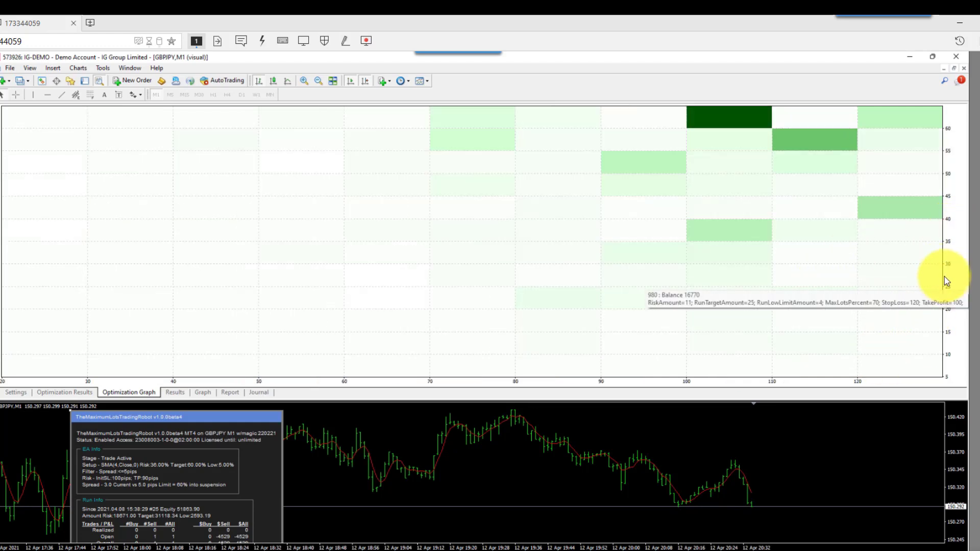
right_click(952, 321)
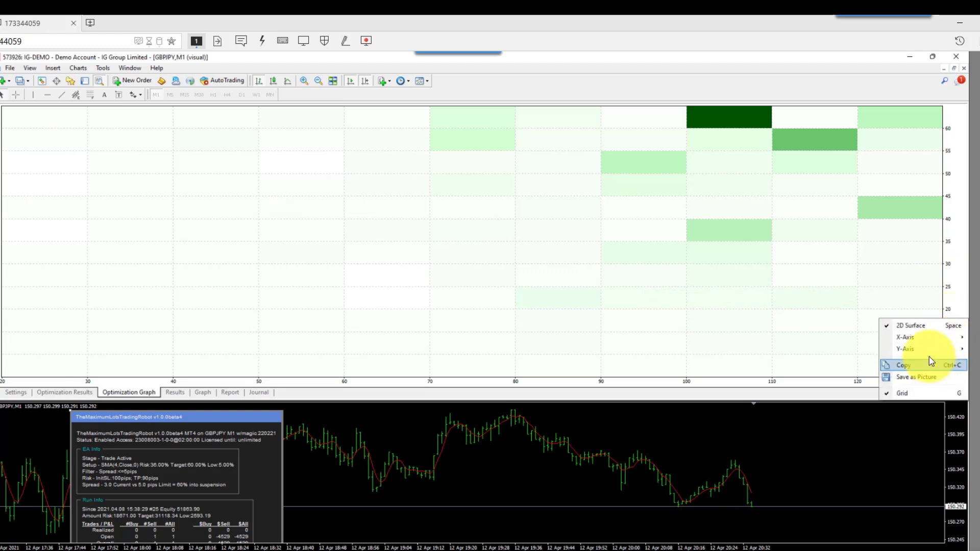
mouse_move(904, 350)
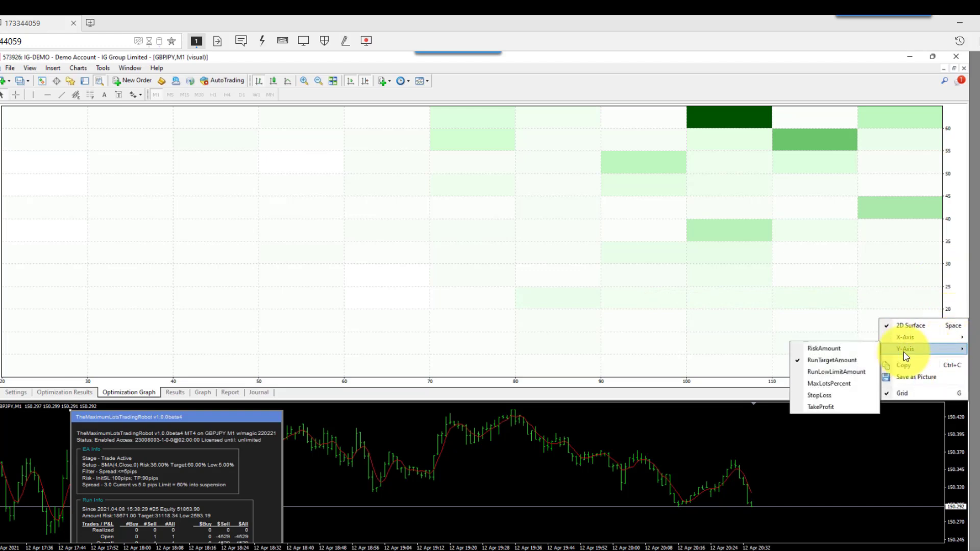
click(819, 406)
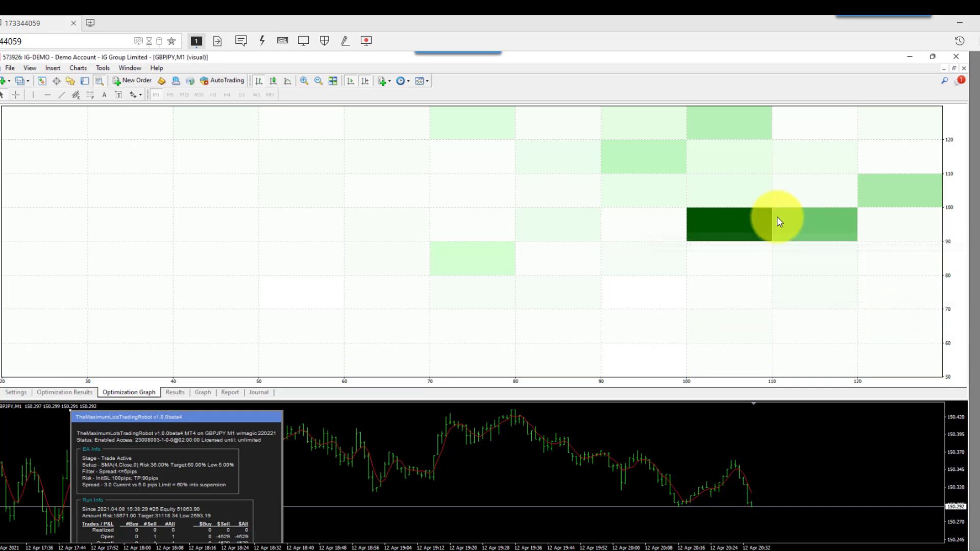
mouse_move(733, 229)
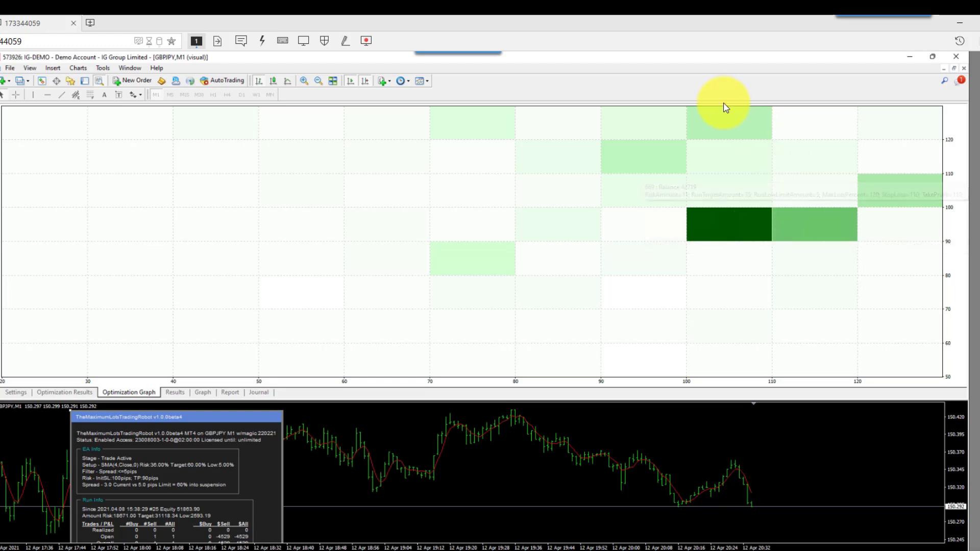
mouse_move(742, 118)
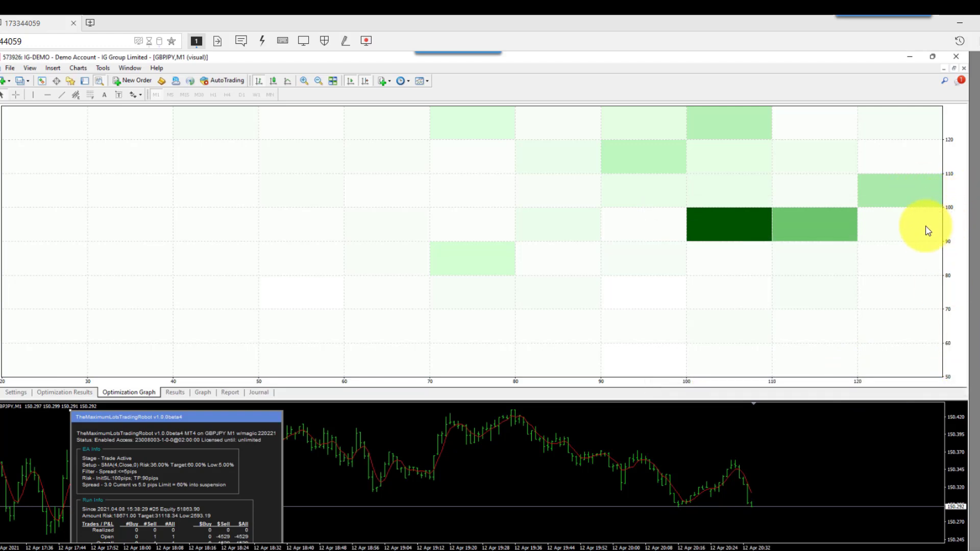
- Plot RunTargetAmount on the X-axis and RunLowLimitAmount on the Y-axis of the optimization graph
right_click(949, 228)
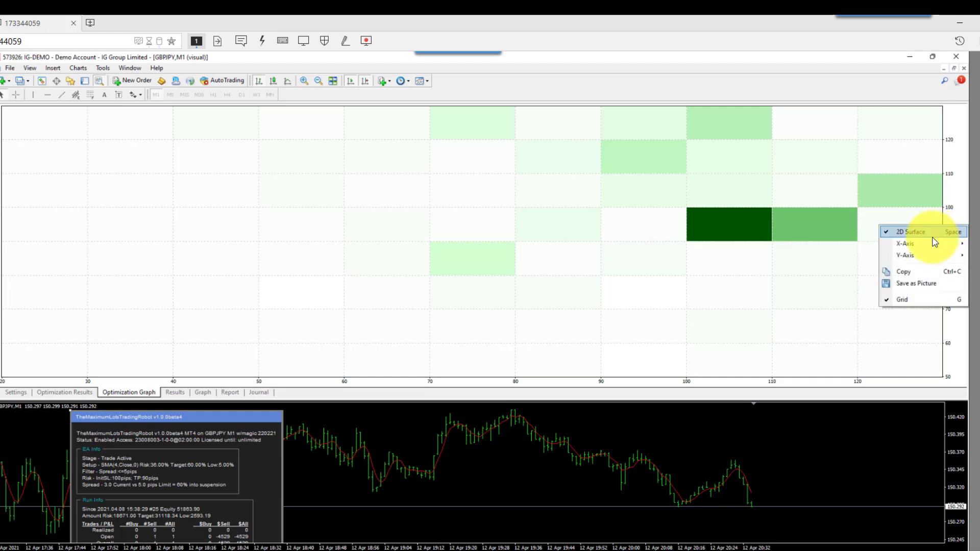
mouse_move(903, 247)
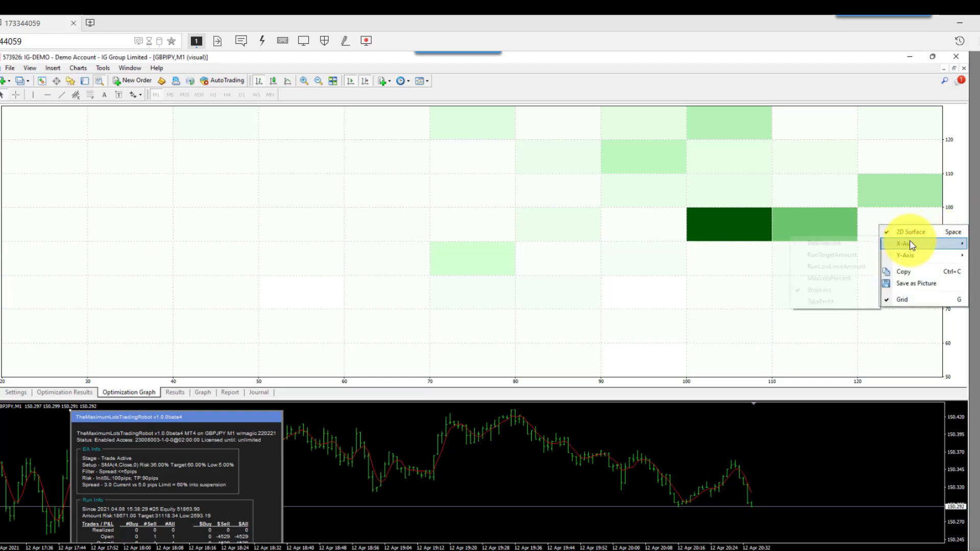
click(816, 255)
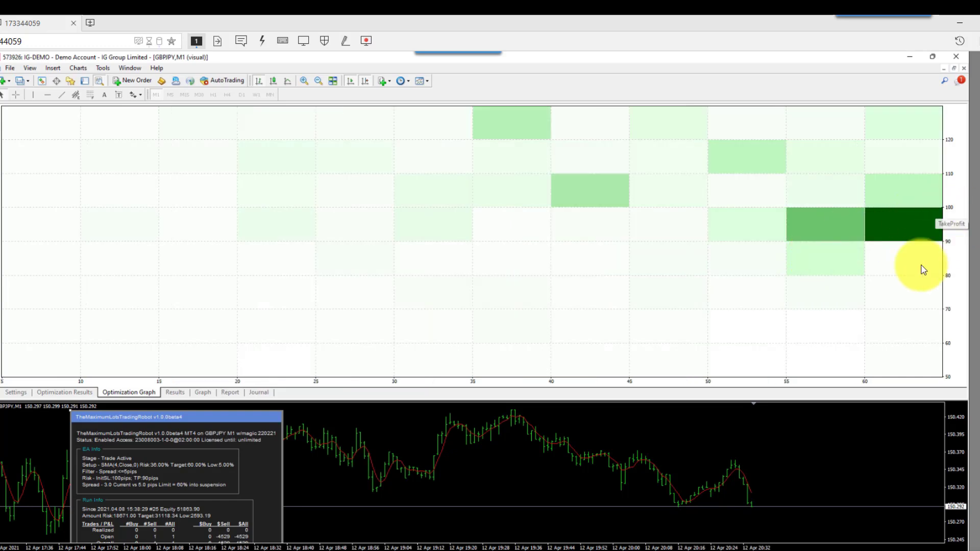
right_click(953, 259)
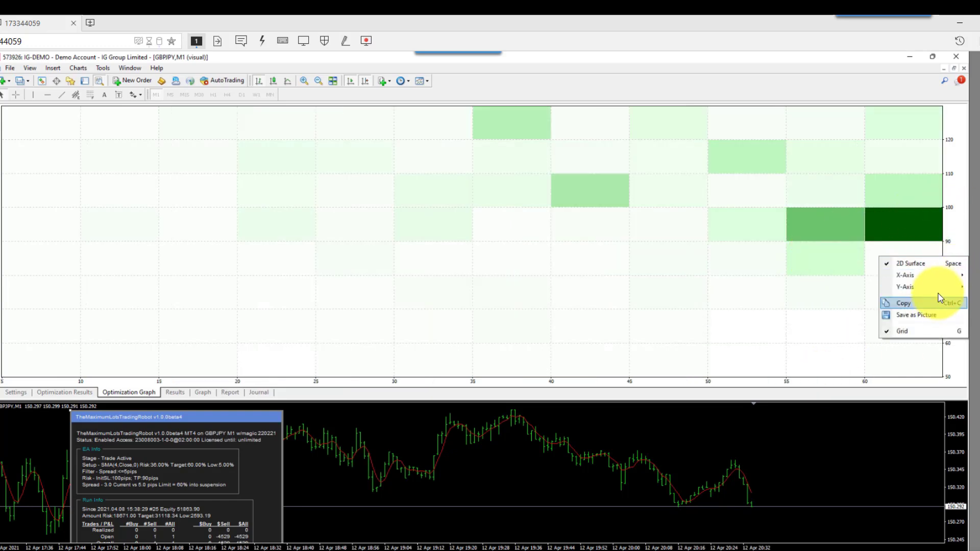
mouse_move(943, 291)
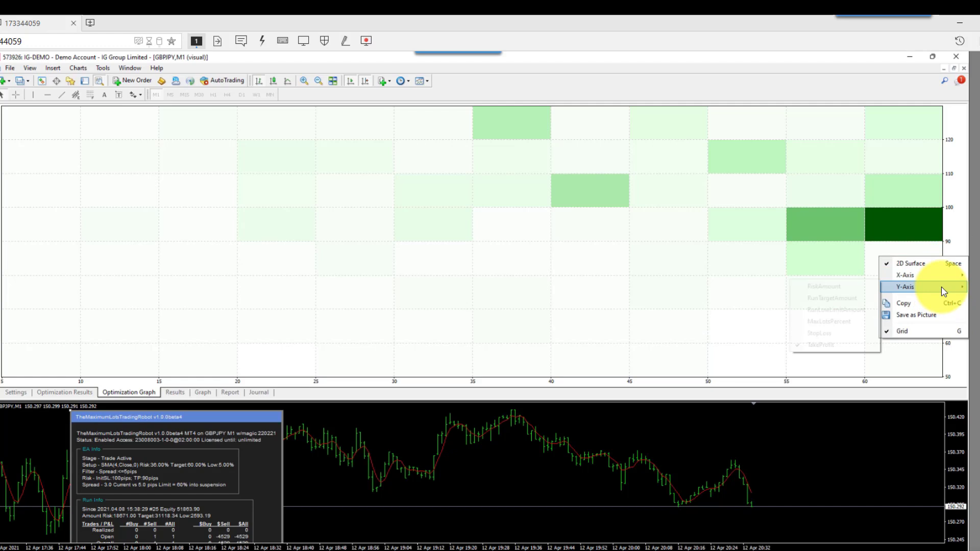
click(822, 310)
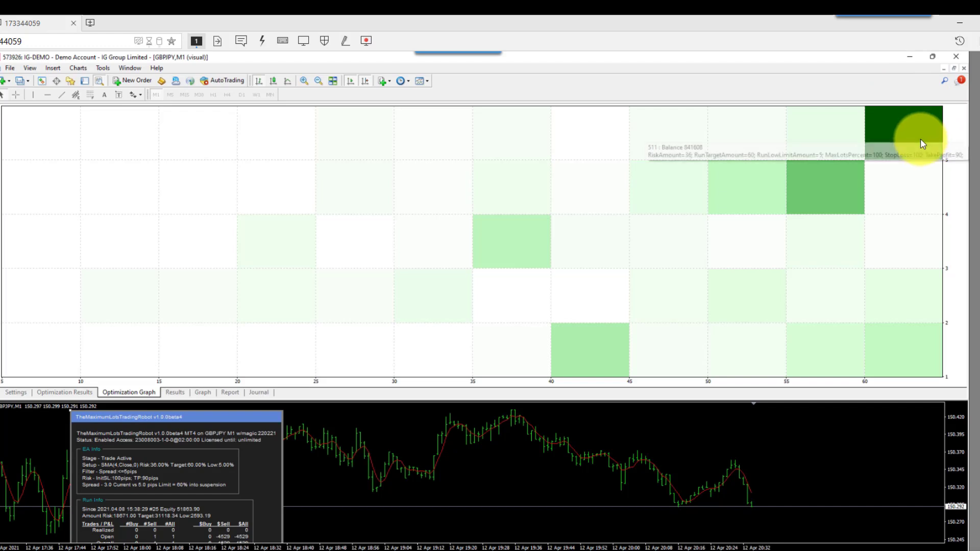
mouse_move(920, 142)
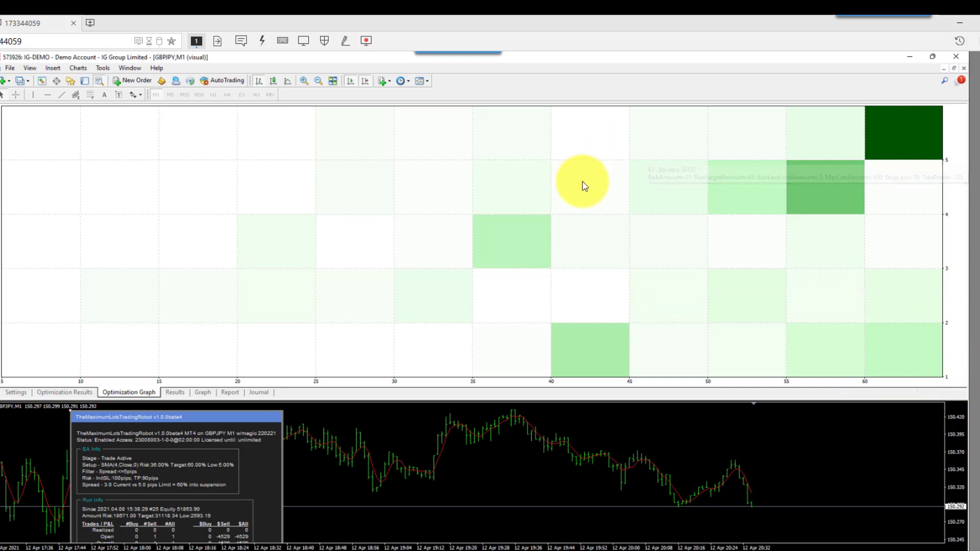
mouse_move(584, 187)
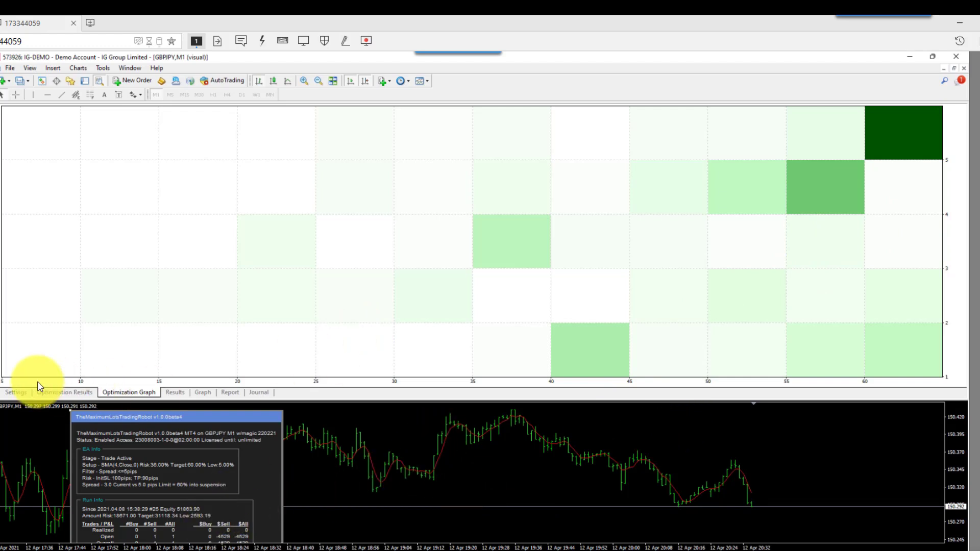
- Review the expert properties inputs without changes and return to the optimization results list
click(13, 392)
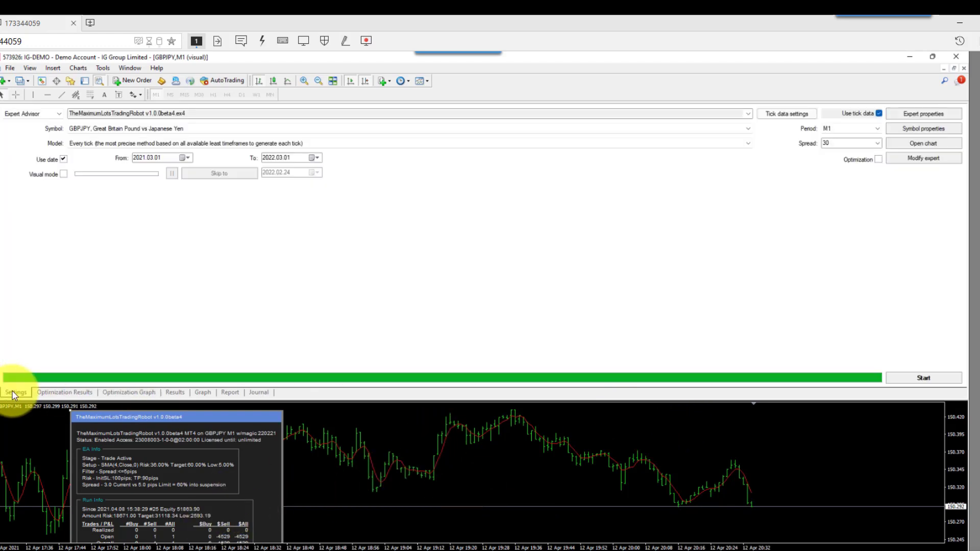
click(906, 116)
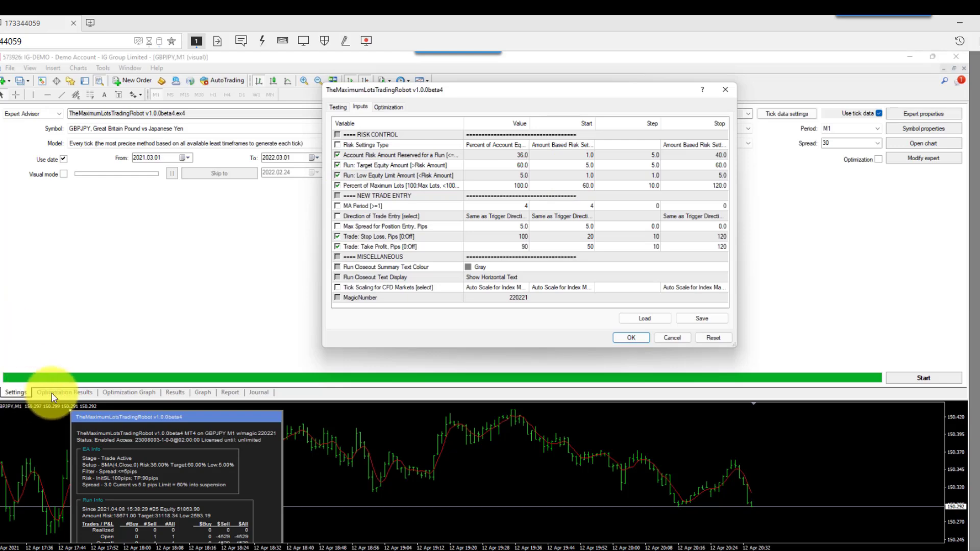
click(673, 338)
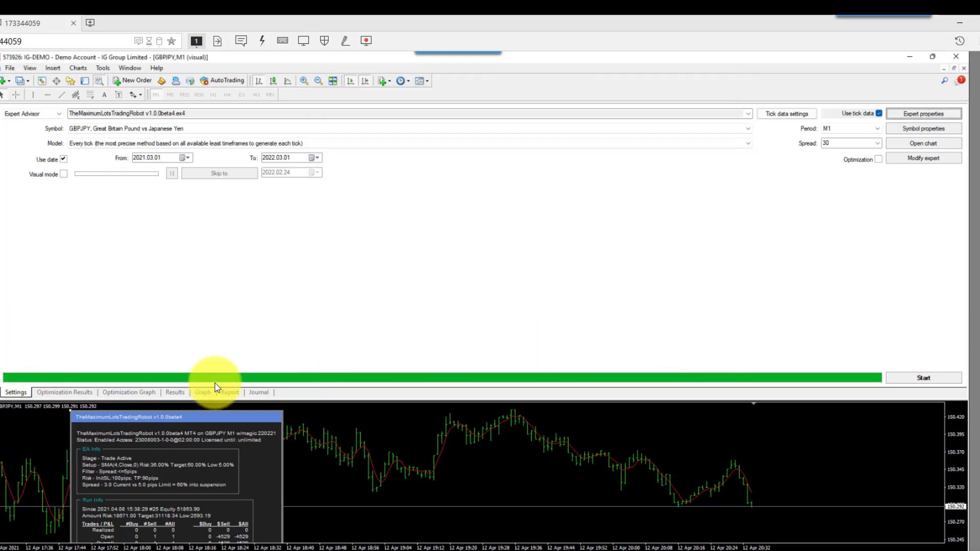
click(64, 392)
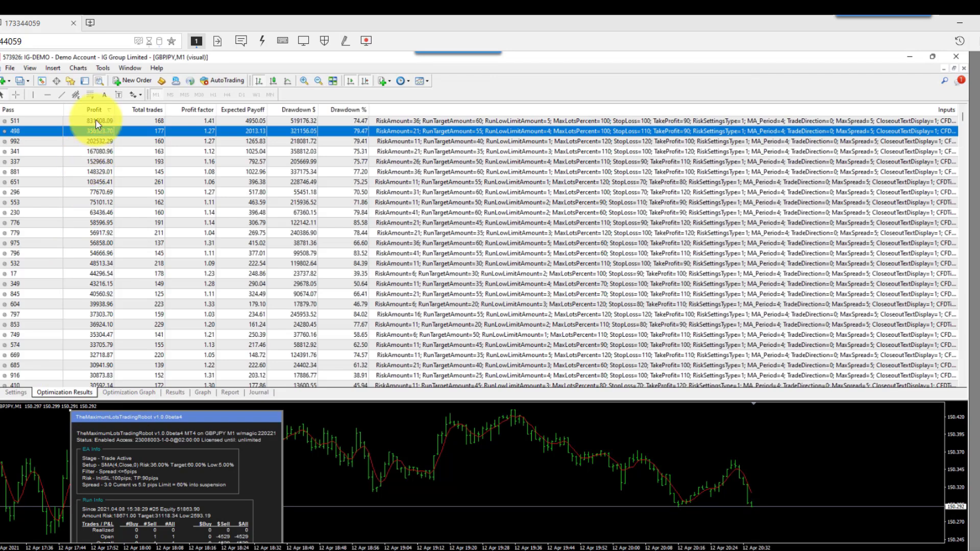
click(15, 392)
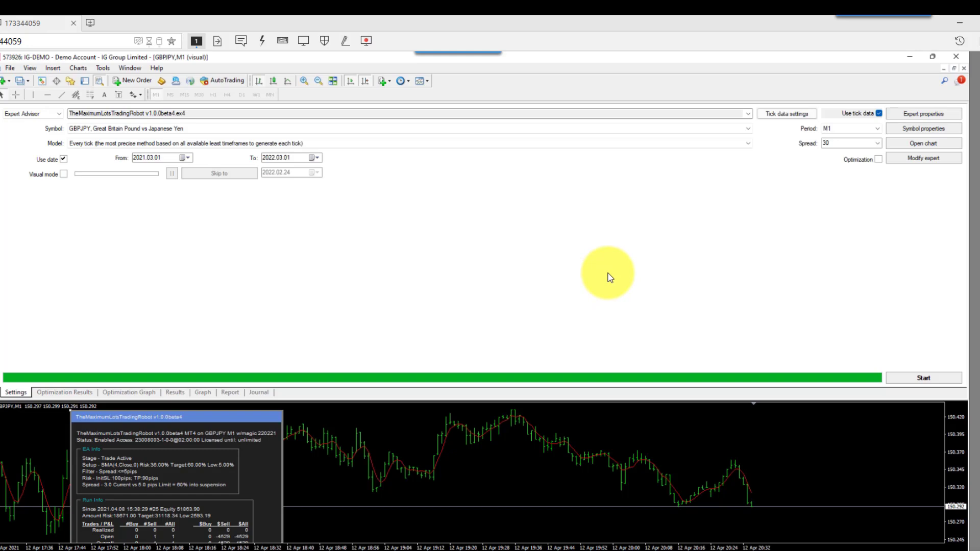
click(54, 393)
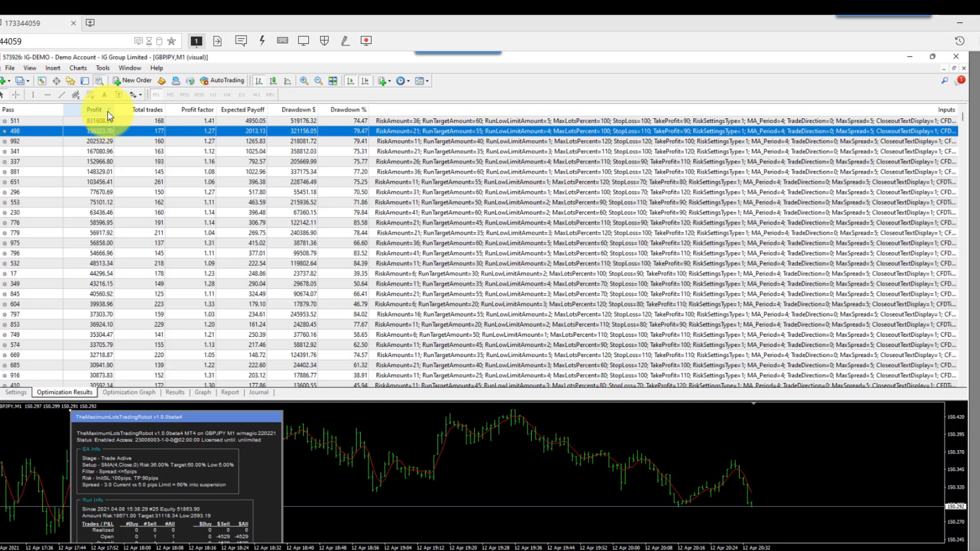